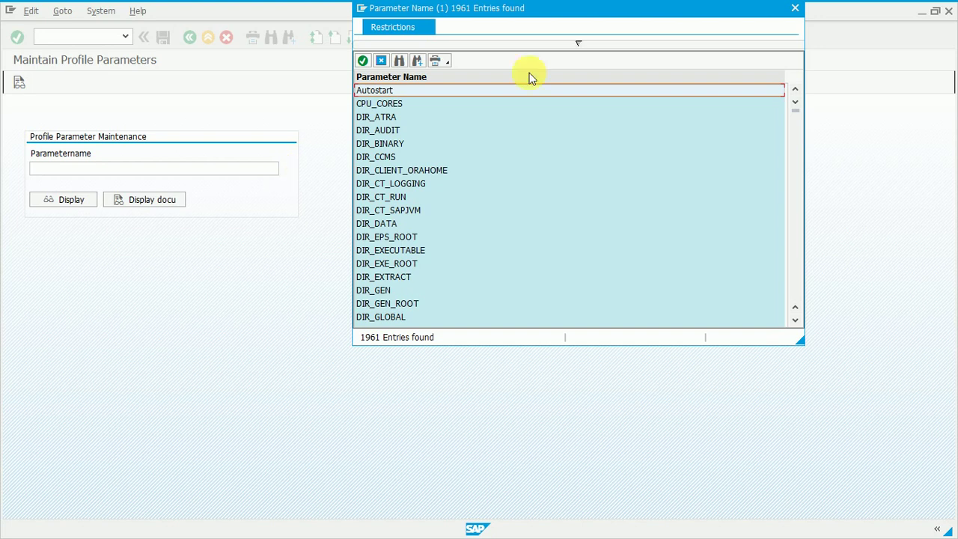
Close the full parameter list and look up profile parameter names matching login*/min*password
click(795, 11)
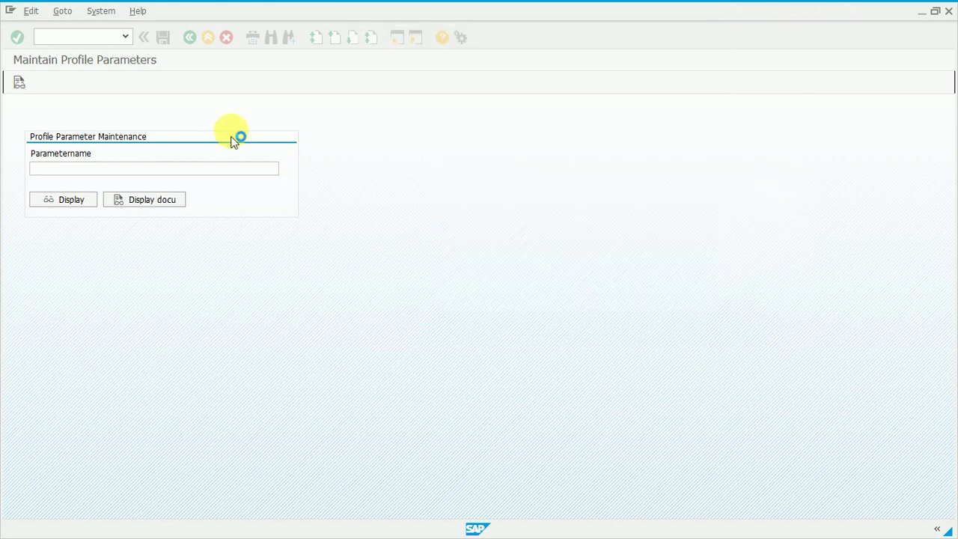
click(109, 171)
text(L)
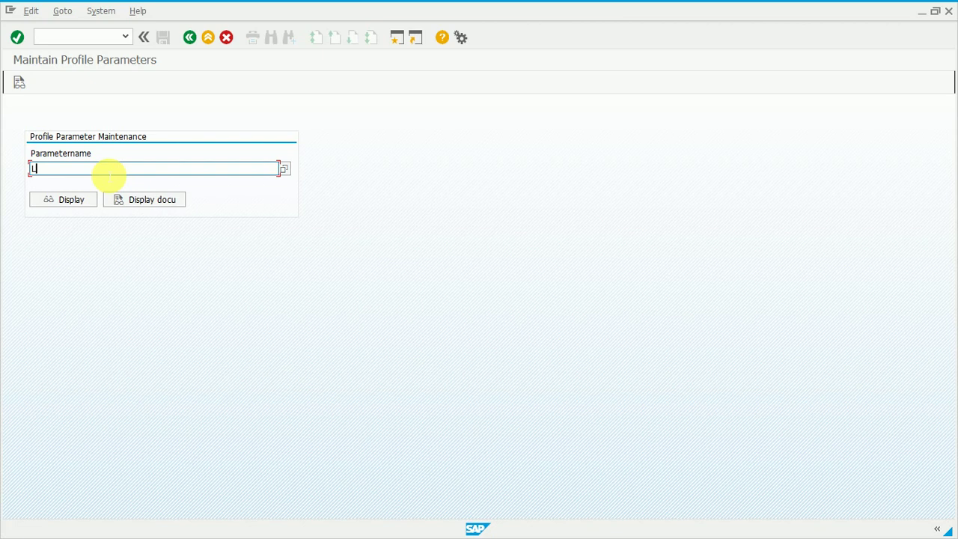
text(OGIN)
key(BackSpace)
key(BackSpace)
key(BackSpace)
key(BackSpace)
key(BackSpace)
text(l)
text(ogib)
key(BackSpace)
text(n*)
text(/min*)
text(password)
key(F4)
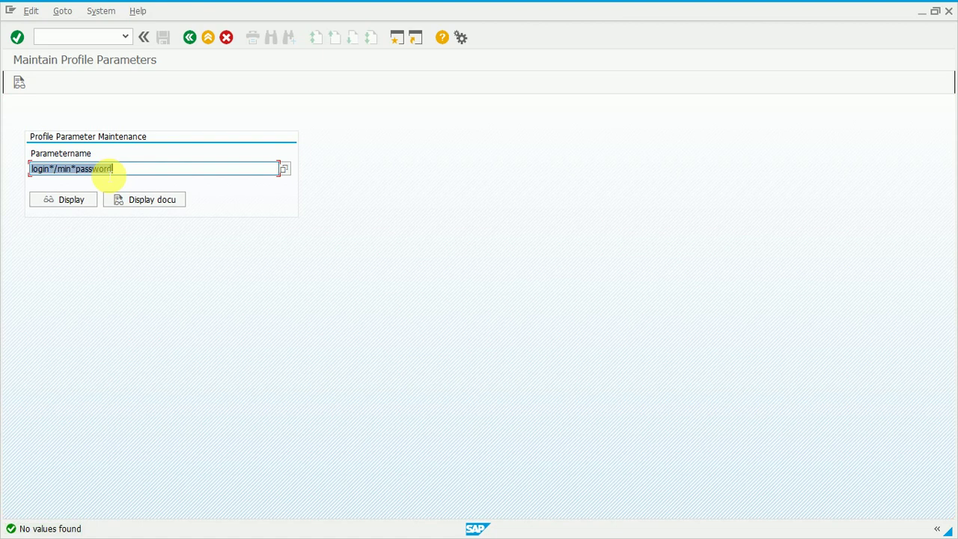
Extend the search pattern to login*/min*password* and look up the matching parameter names
click(159, 176)
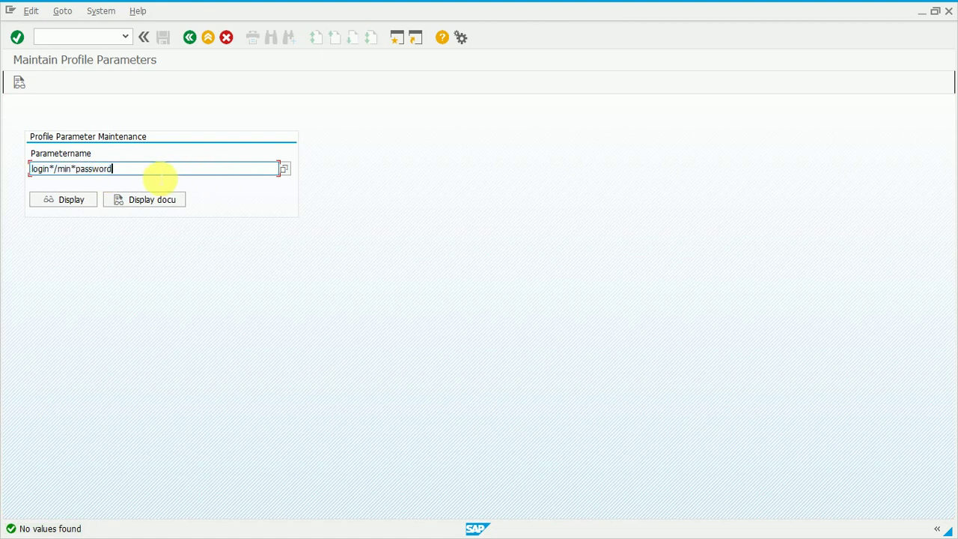
text(*)
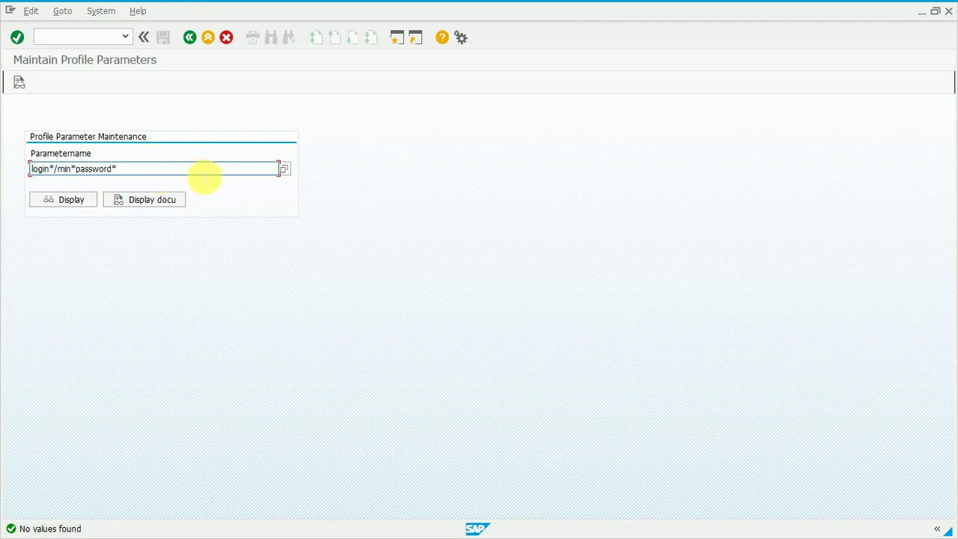
key(F4)
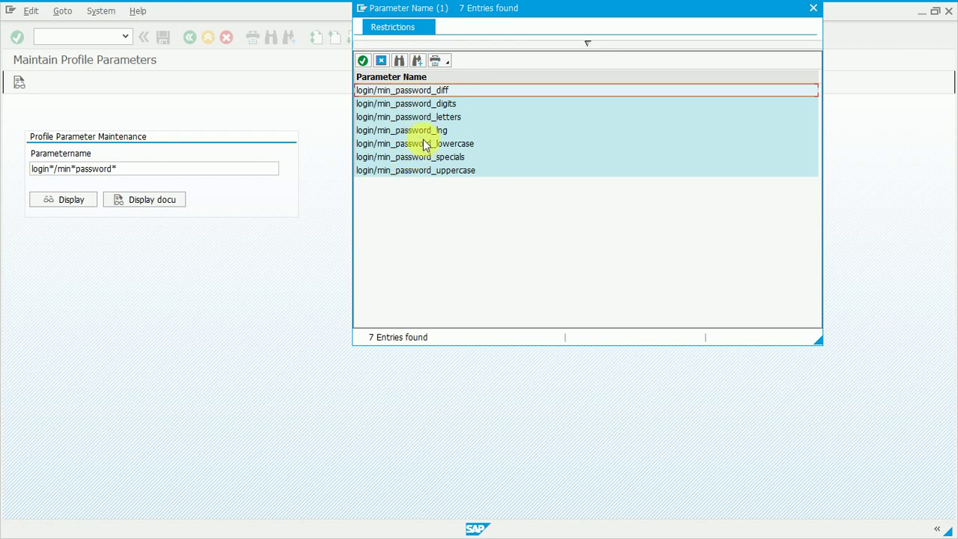
Choose the parameter login/min_password_lng from the matches and display its details
click(423, 134)
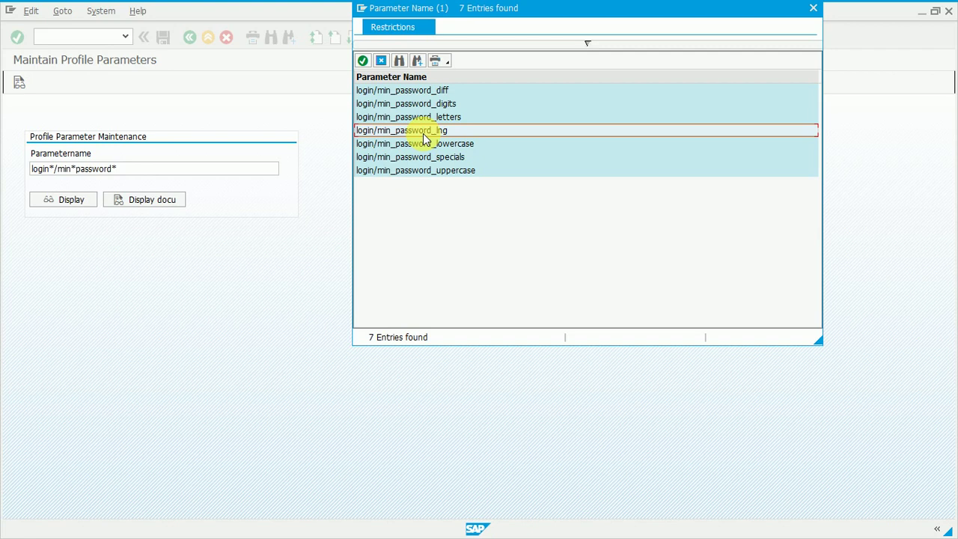
double_click(424, 134)
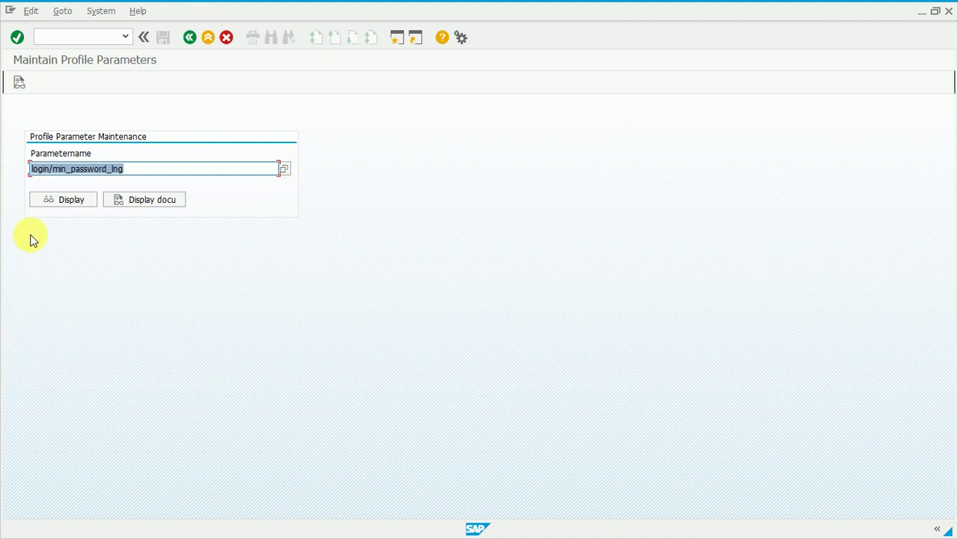
click(69, 202)
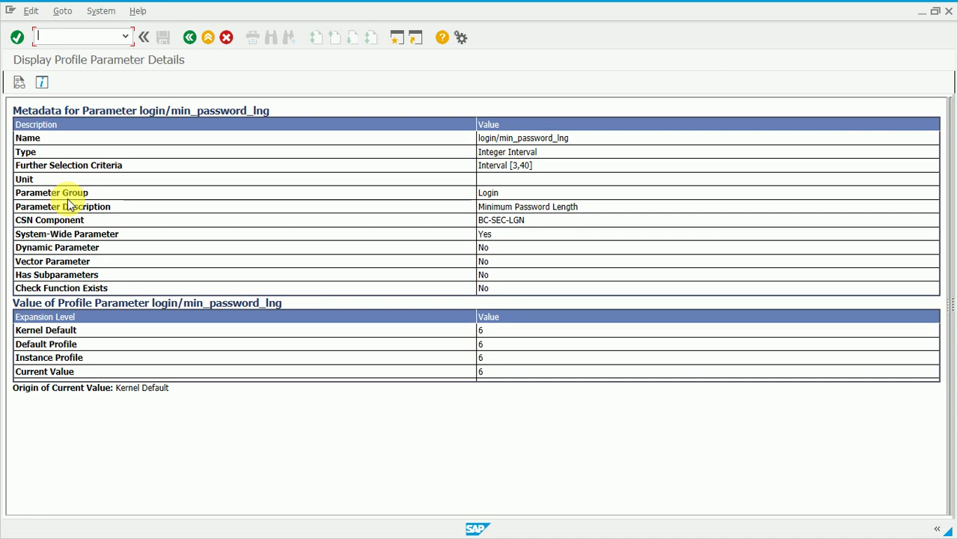
Examine the minimum password length parameter's allowed interval and compare it with its current value
click(23, 167)
drag(42, 170, 544, 173)
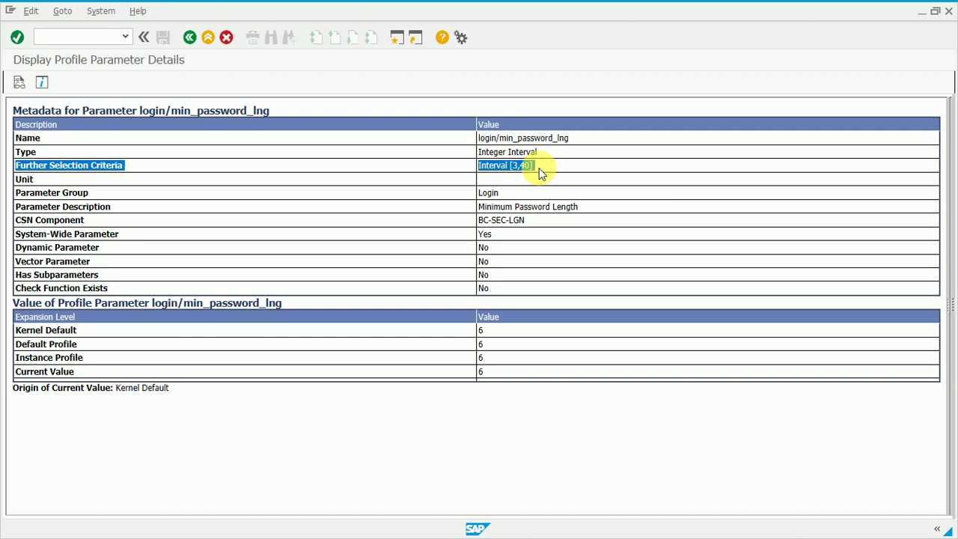
click(524, 166)
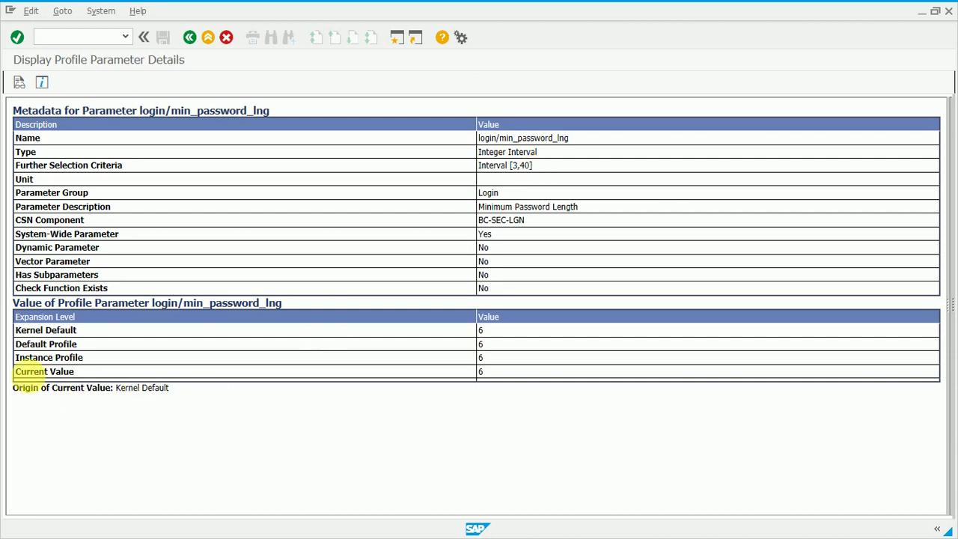
drag(17, 373, 510, 386)
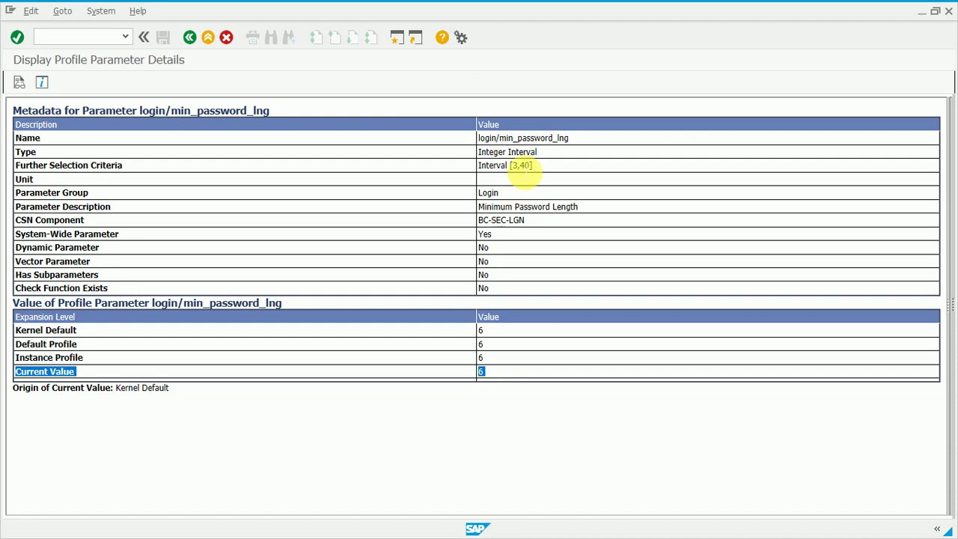
click(522, 169)
drag(522, 169, 342, 169)
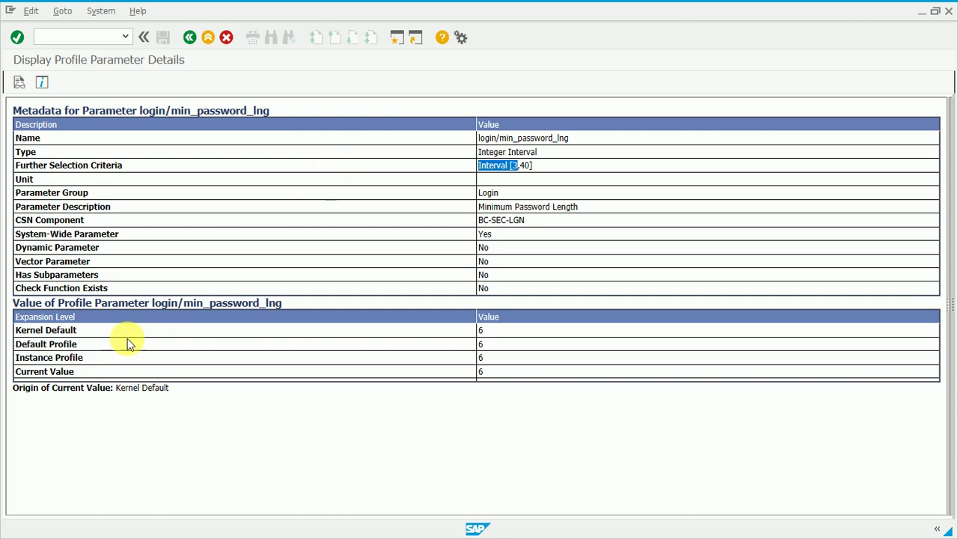
click(17, 372)
drag(26, 379, 507, 375)
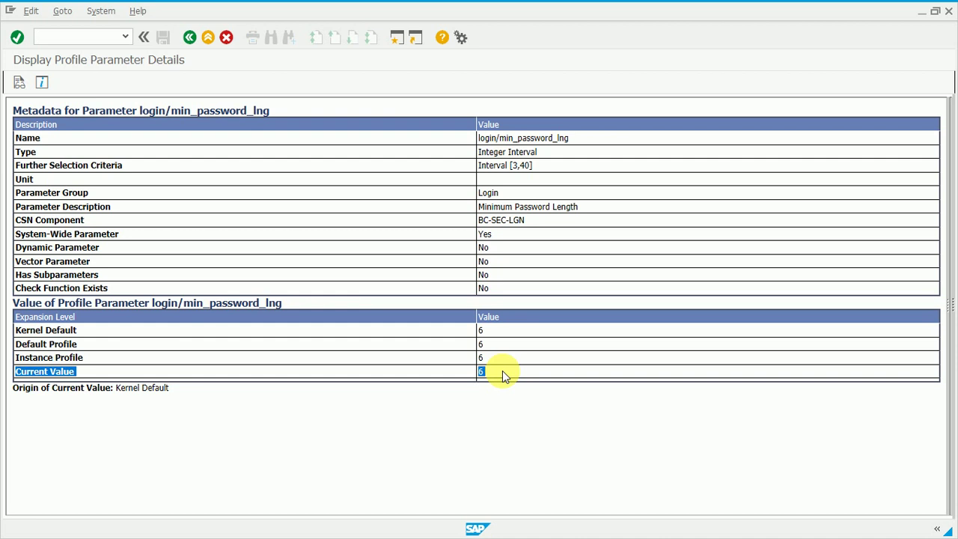
Return to parameter maintenance and look up the password expiration parameter using the pattern login*/password*exp*
click(190, 39)
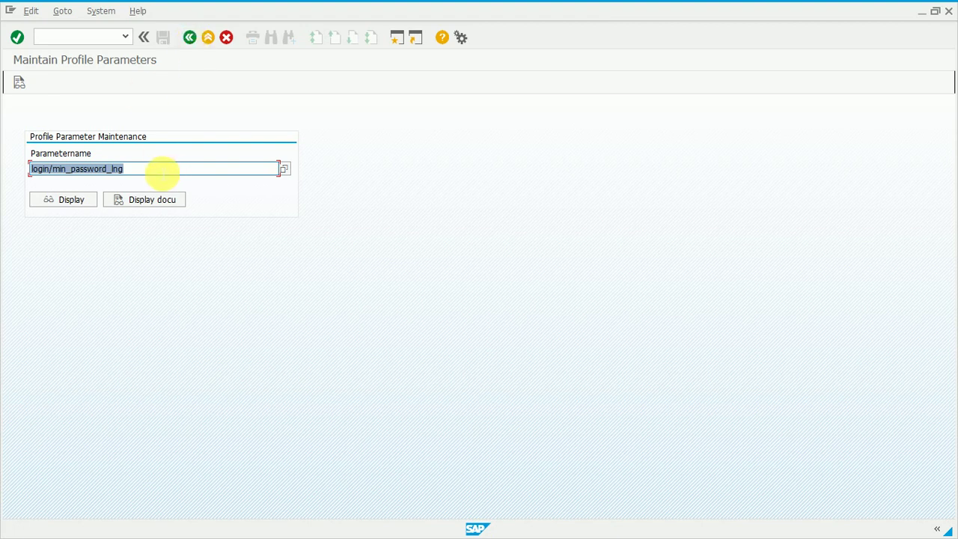
click(160, 172)
key(BackSpace)
key(BackSpace)
key(BackSpace)
key(BackSpace)
key(BackSpace)
key(BackSpace)
key(BackSpace)
key(BackSpace)
key(BackSpace)
key(BackSpace)
key(BackSpace)
key(BackSpace)
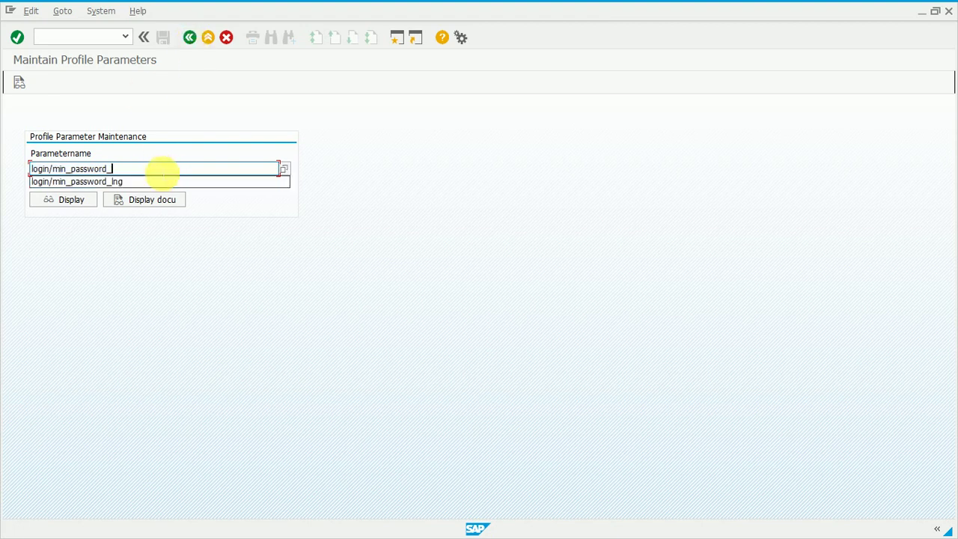
key(BackSpace)
key(BackSpace)
key(BackSpace)
key(BackSpace)
key(BackSpace)
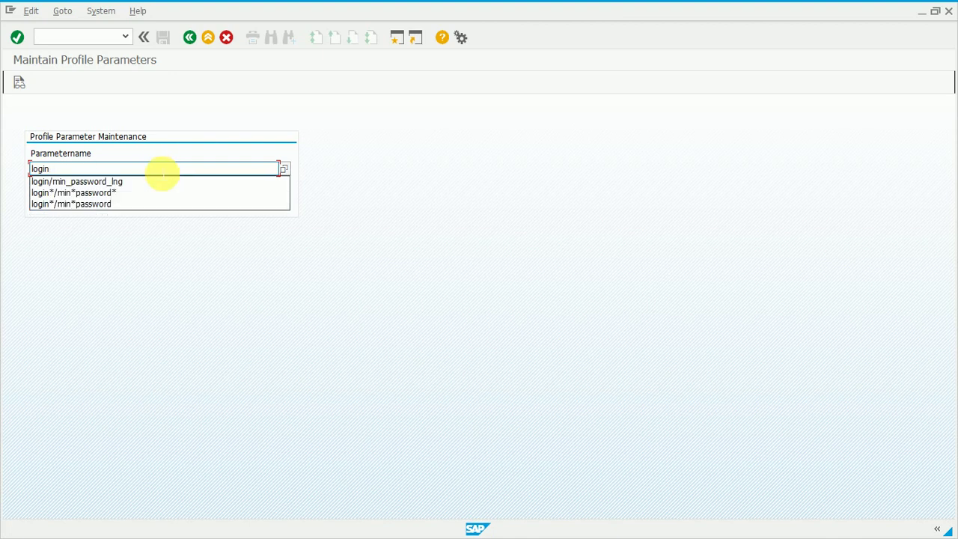
text(*)
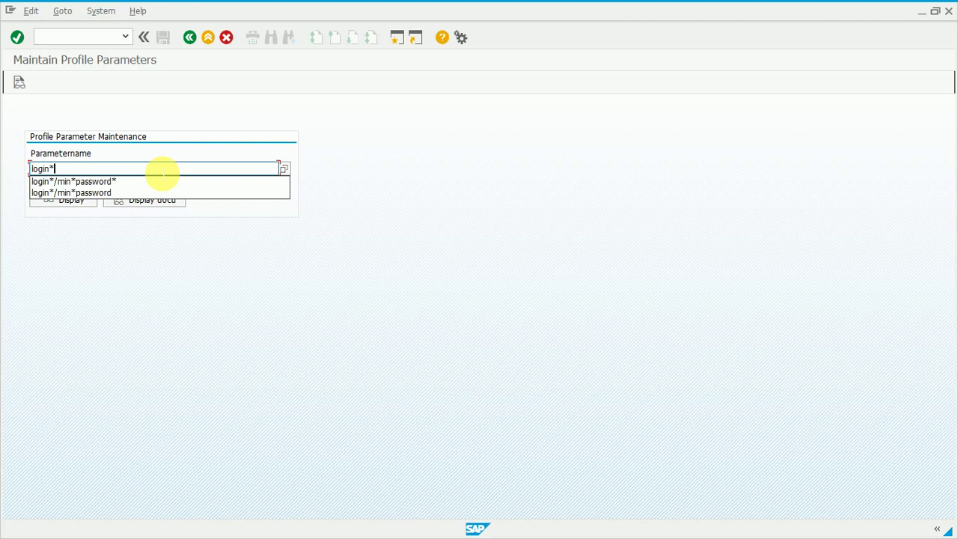
text(/pas)
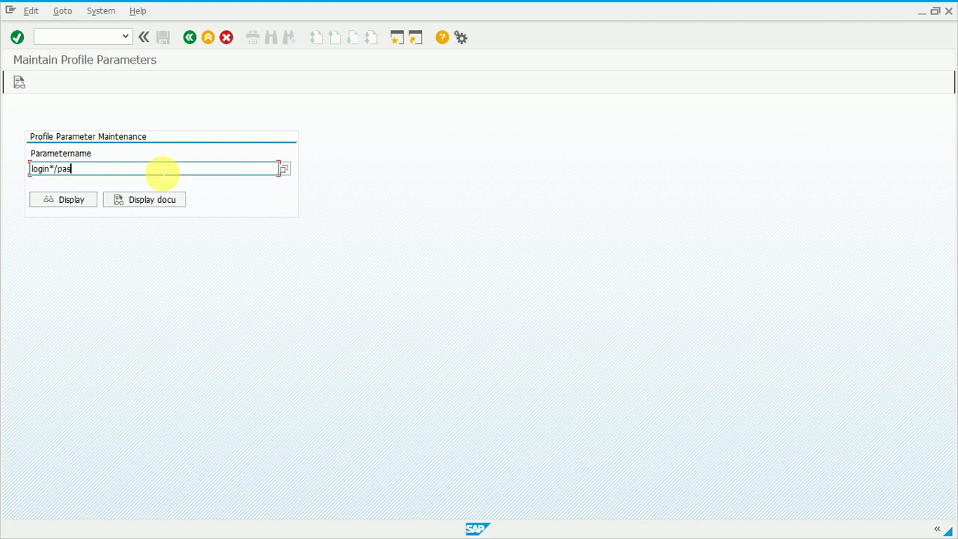
text(sword*exp*)
key(F4)
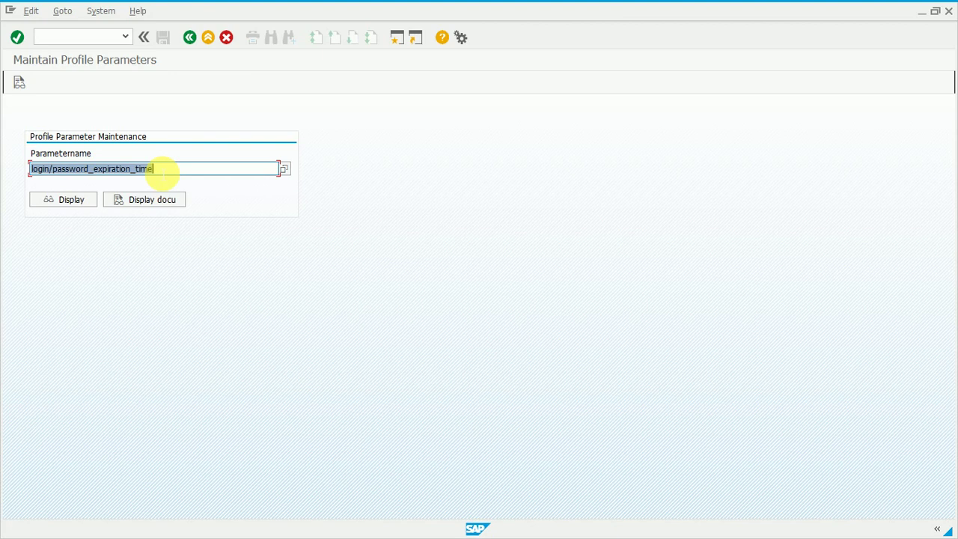
Display the details of login/password_expiration_time and examine its allowed interval, unit and current value
click(176, 171)
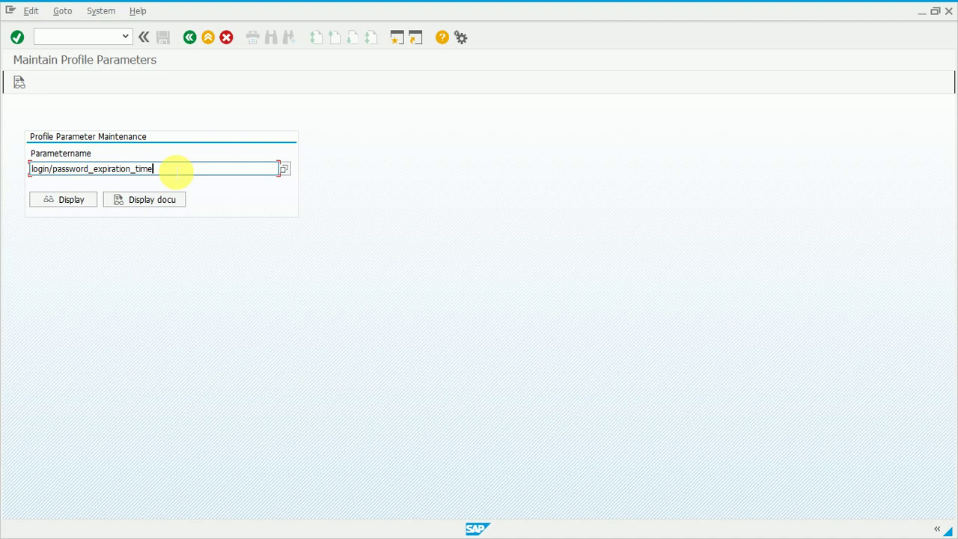
click(73, 200)
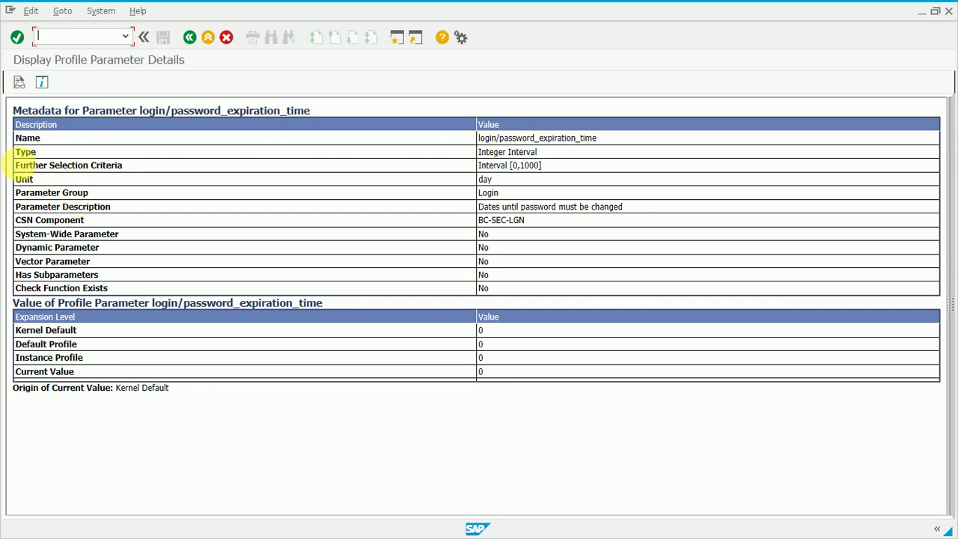
drag(18, 165, 557, 172)
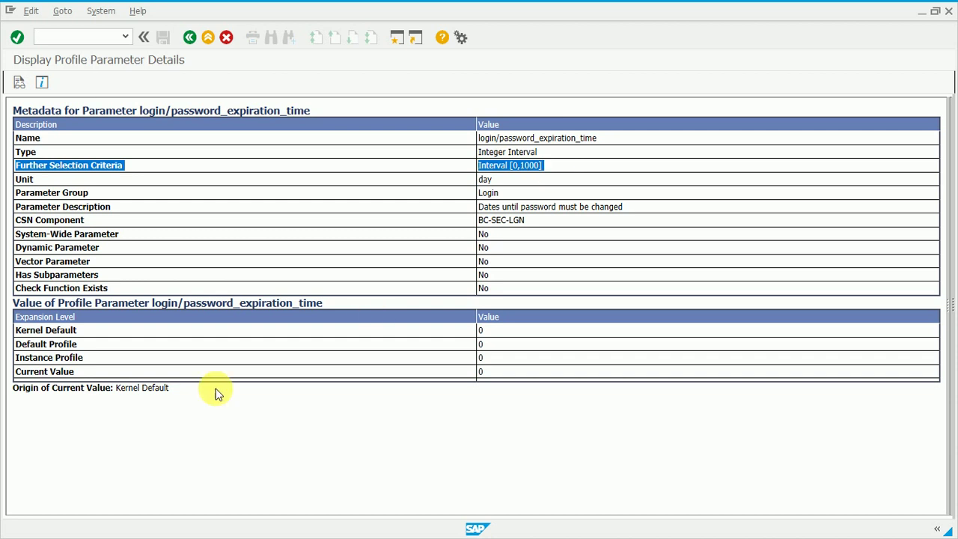
drag(23, 377, 492, 375)
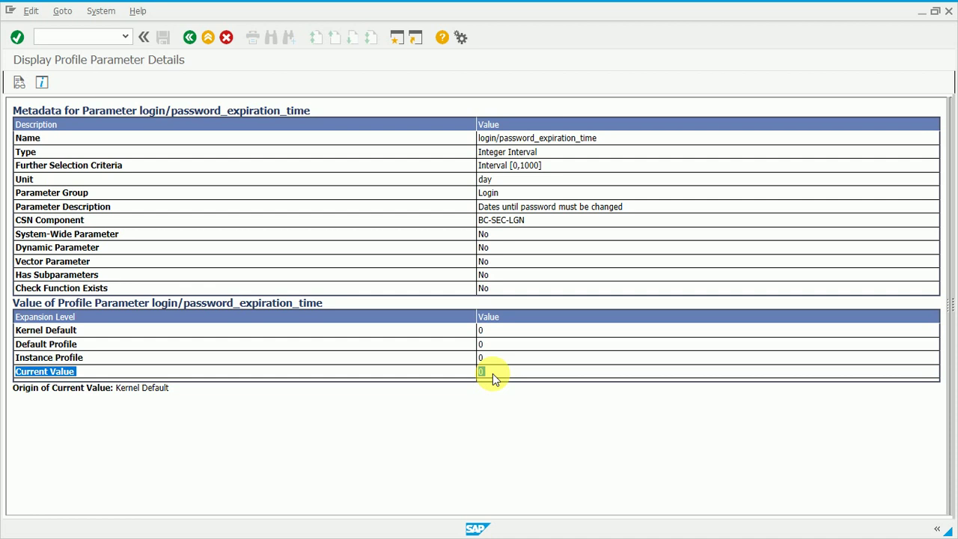
click(500, 185)
drag(502, 183, 460, 182)
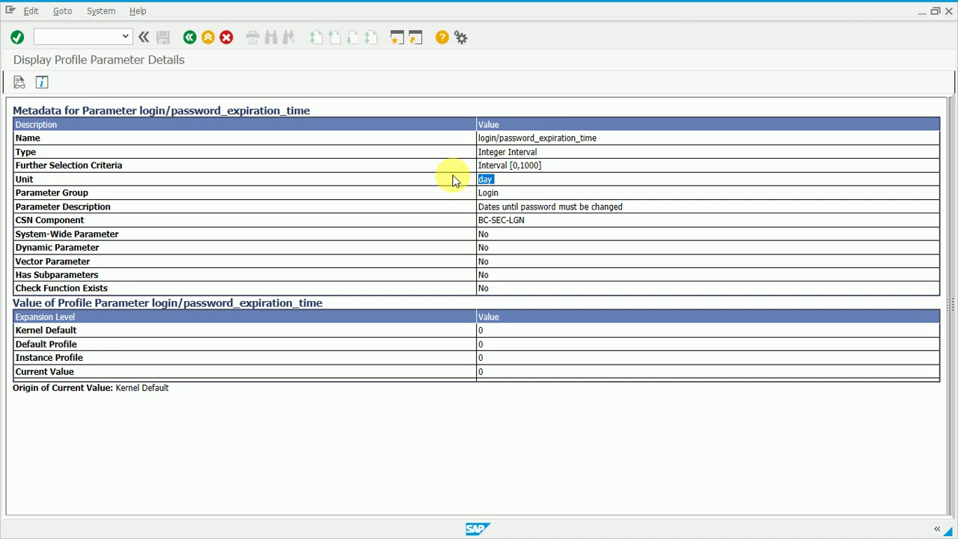
drag(488, 376, 451, 374)
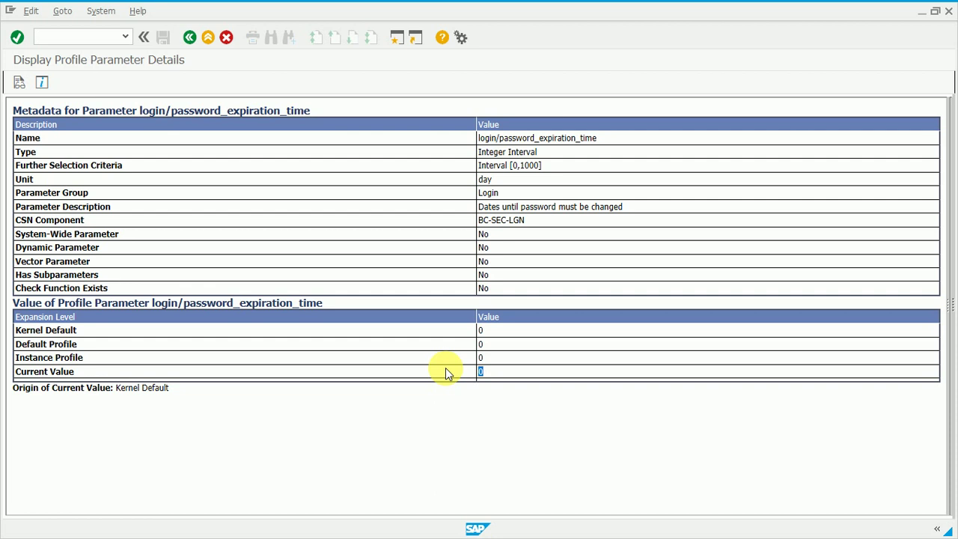
Leave profile parameter maintenance and open the ABAP Dictionary with transaction se11
click(191, 39)
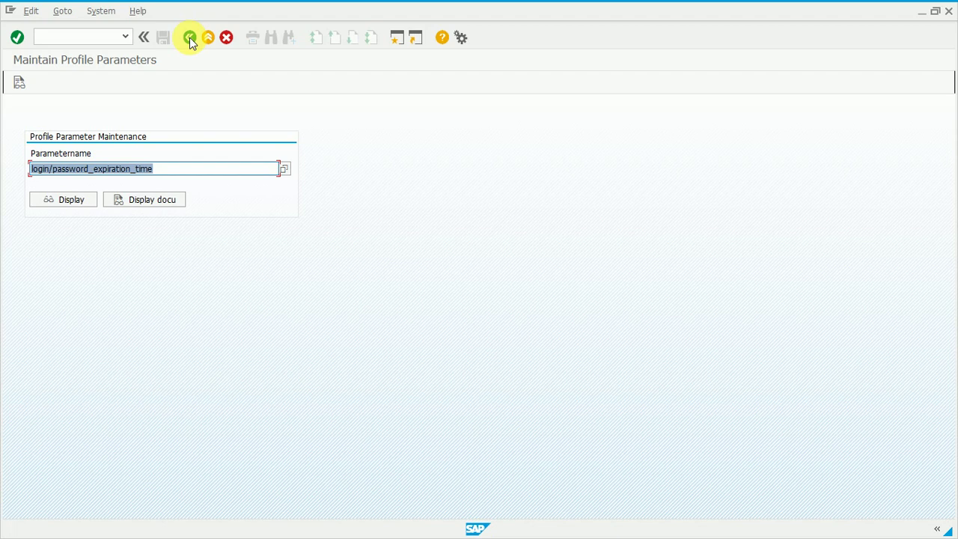
click(191, 39)
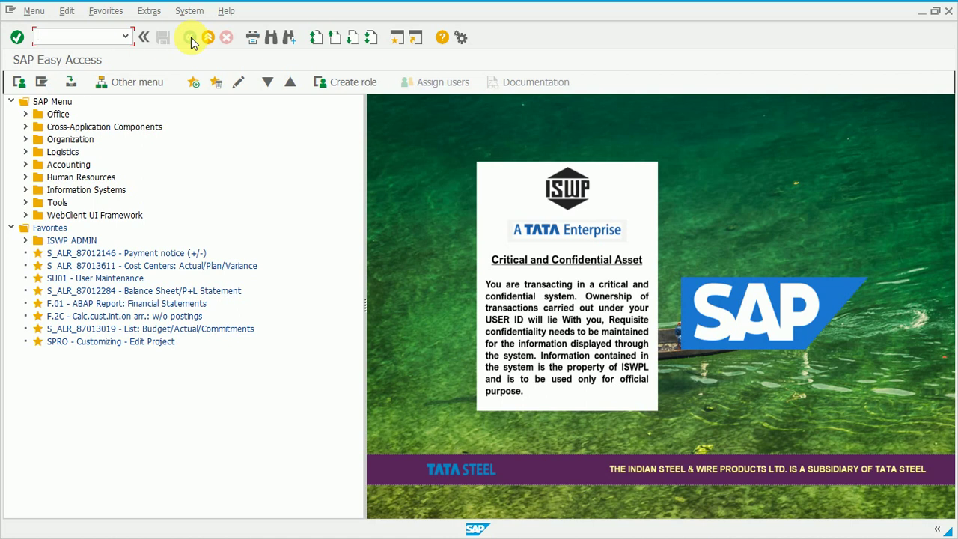
text(se11)
key(Return)
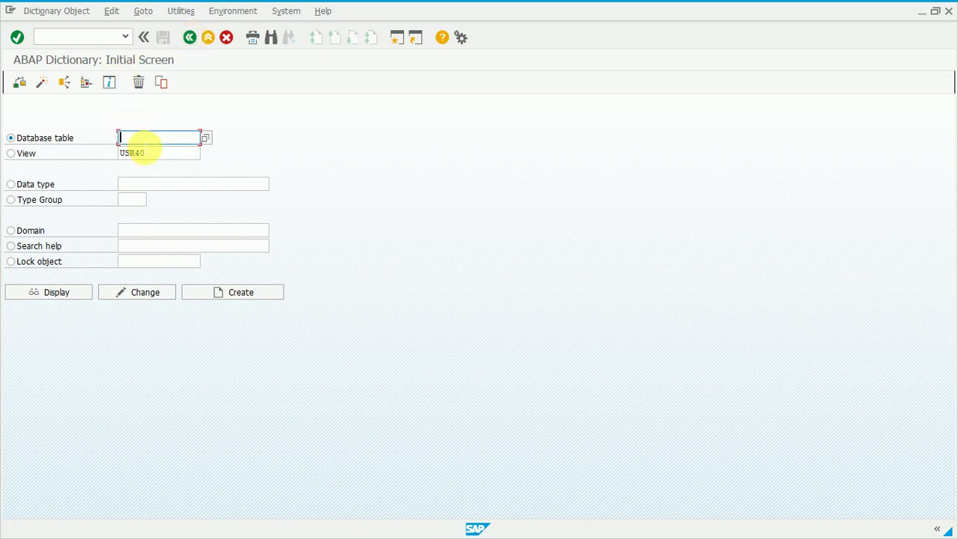
Display database table USR40, list its contents without selection restrictions, and examine the illegal password entries
text(usr40)
click(57, 294)
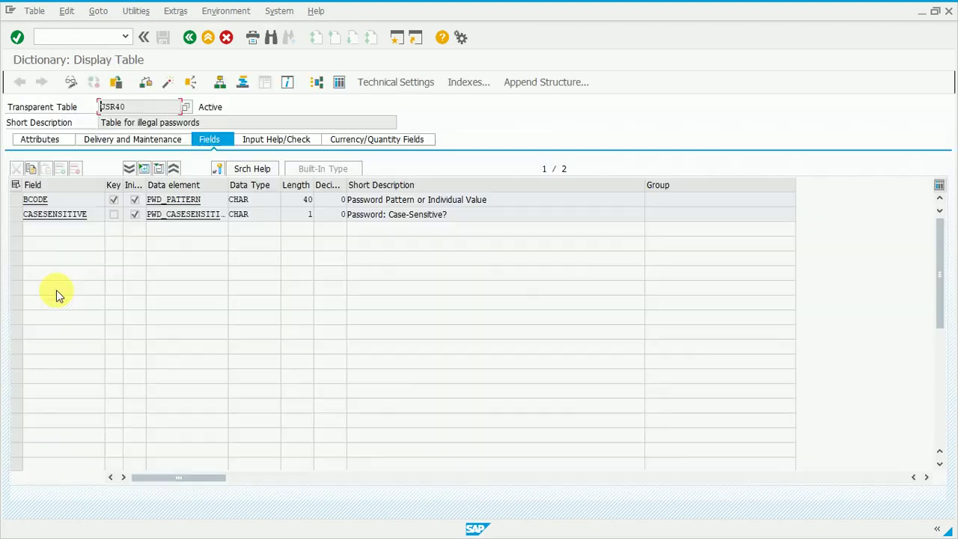
click(338, 83)
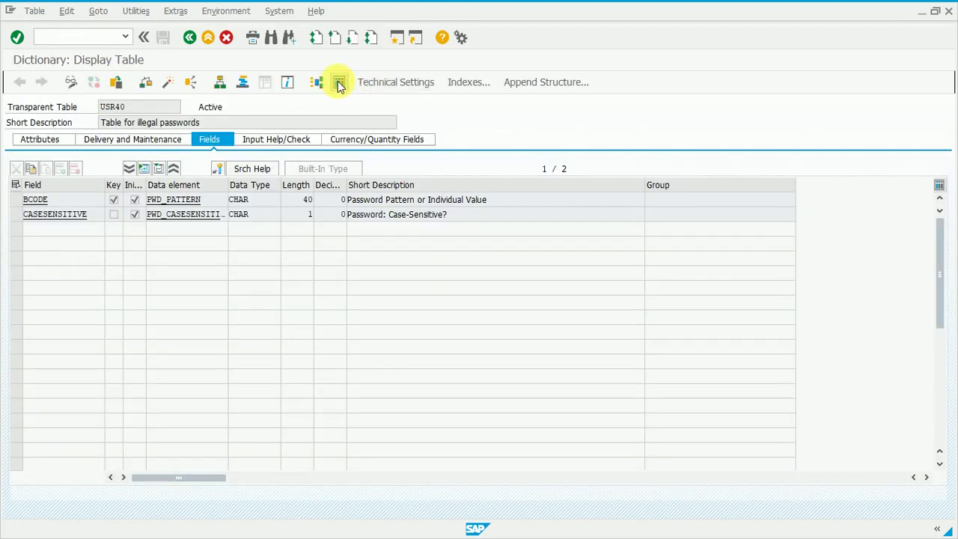
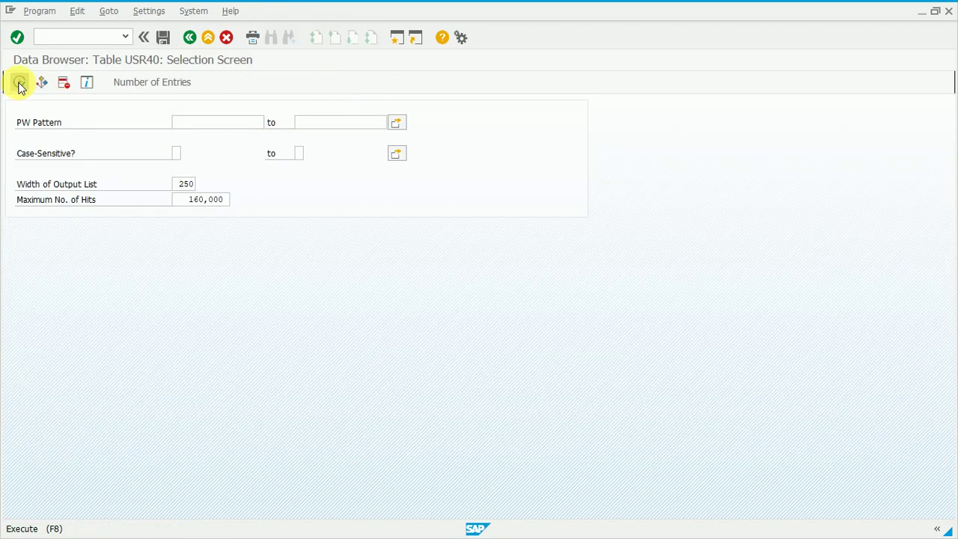
click(19, 83)
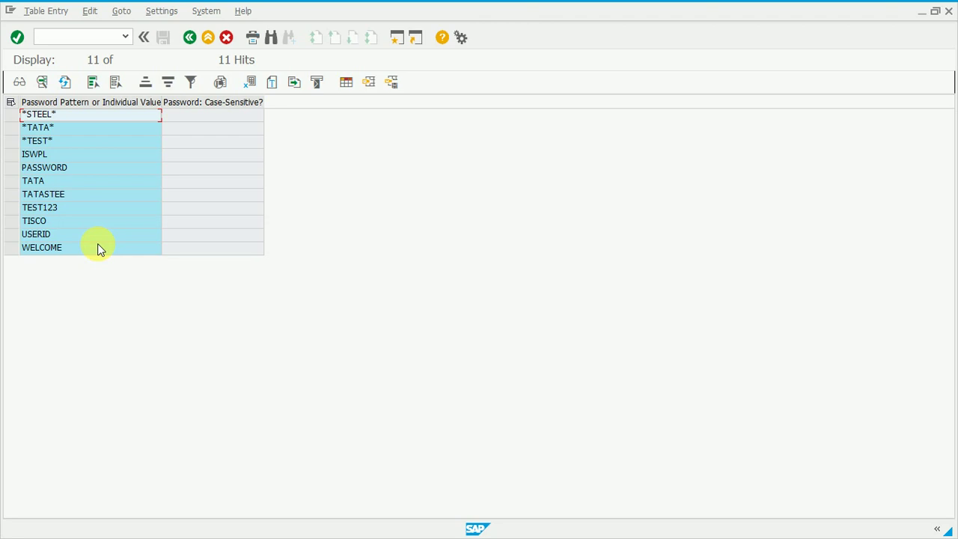
click(33, 153)
click(59, 168)
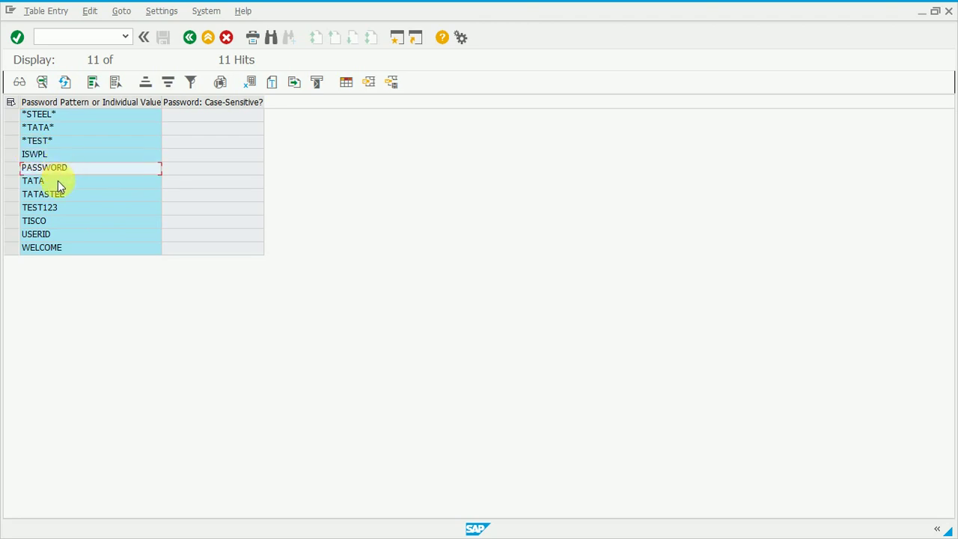
click(55, 180)
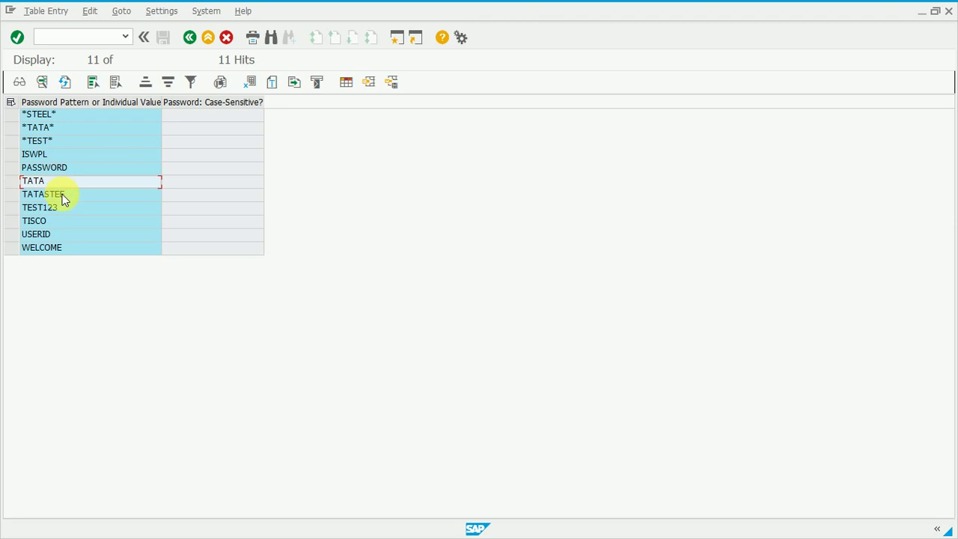
Compare individual illegal password values such as TEST123 with the wildcard pattern *TEST* in the USR40 entries
click(63, 196)
click(58, 208)
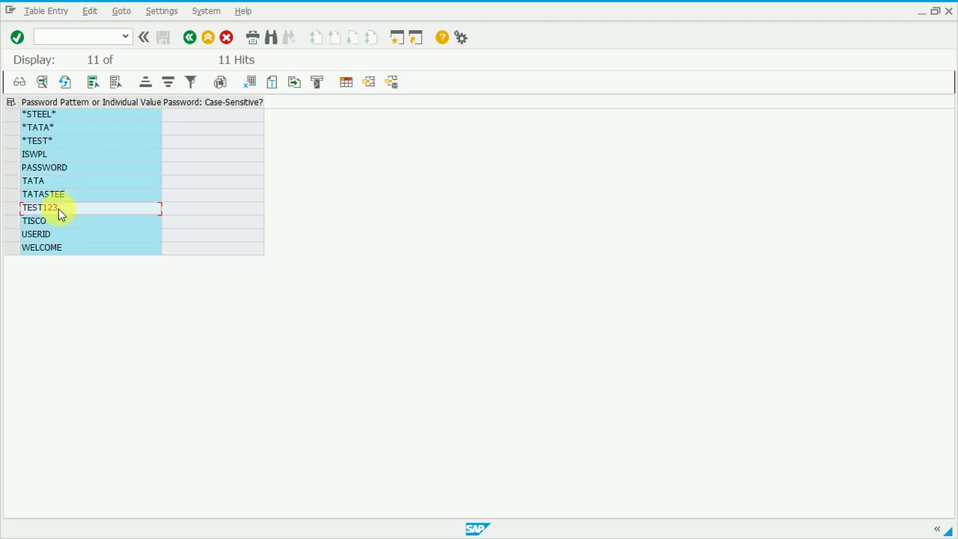
click(47, 220)
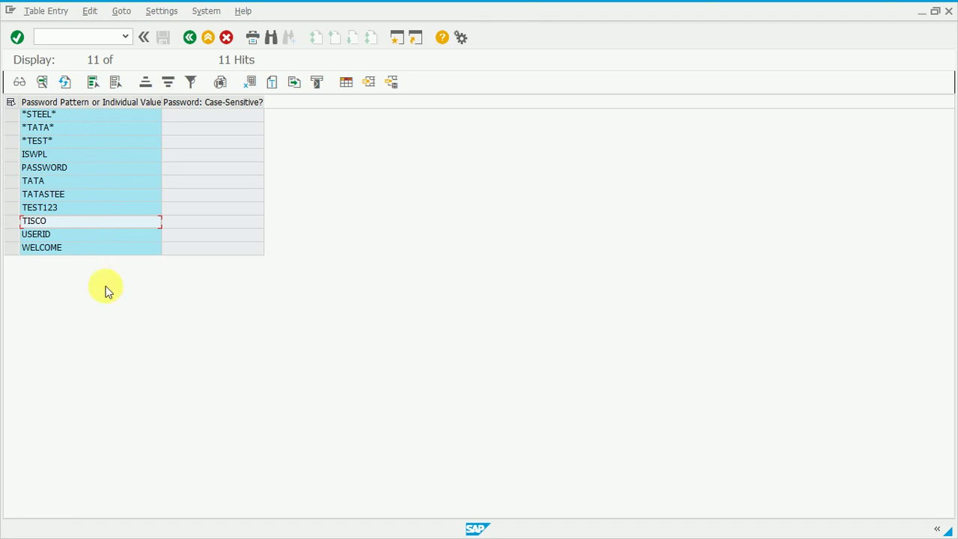
click(63, 212)
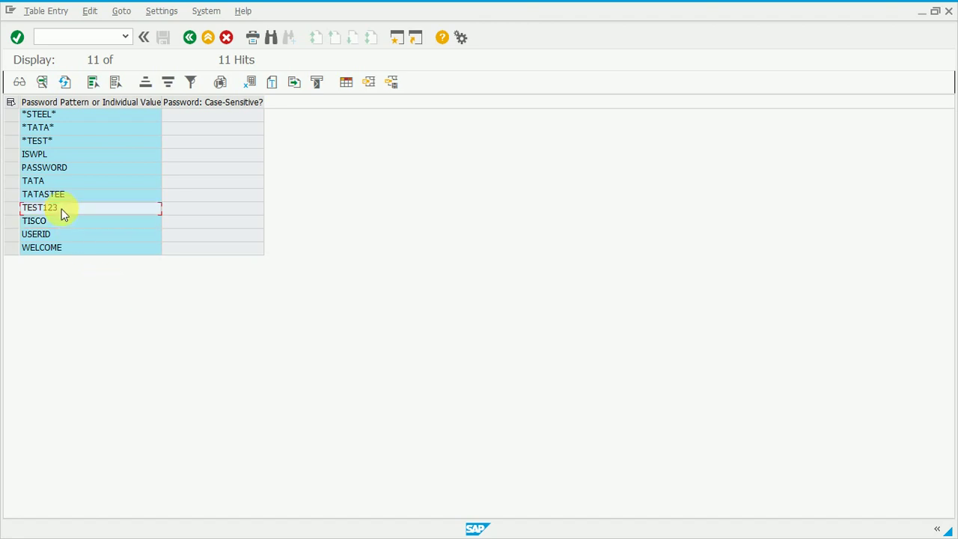
click(48, 143)
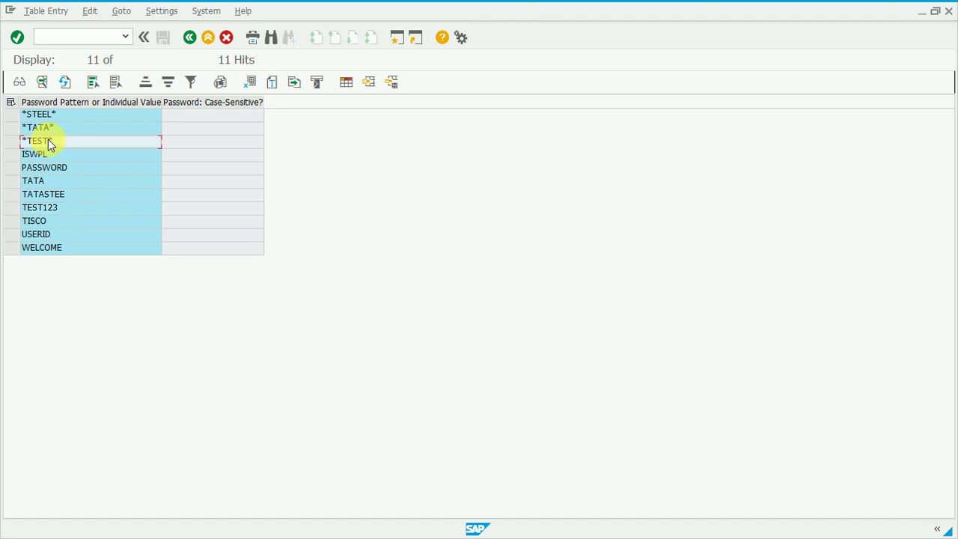
Leave the USR40 contents and the ABAP Dictionary, and open table view maintenance with transaction sm30
click(208, 38)
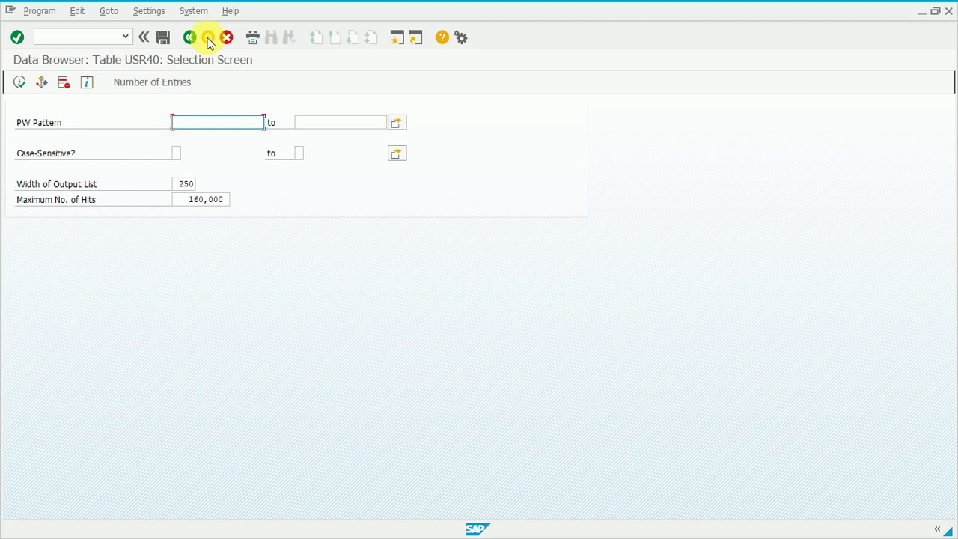
click(209, 42)
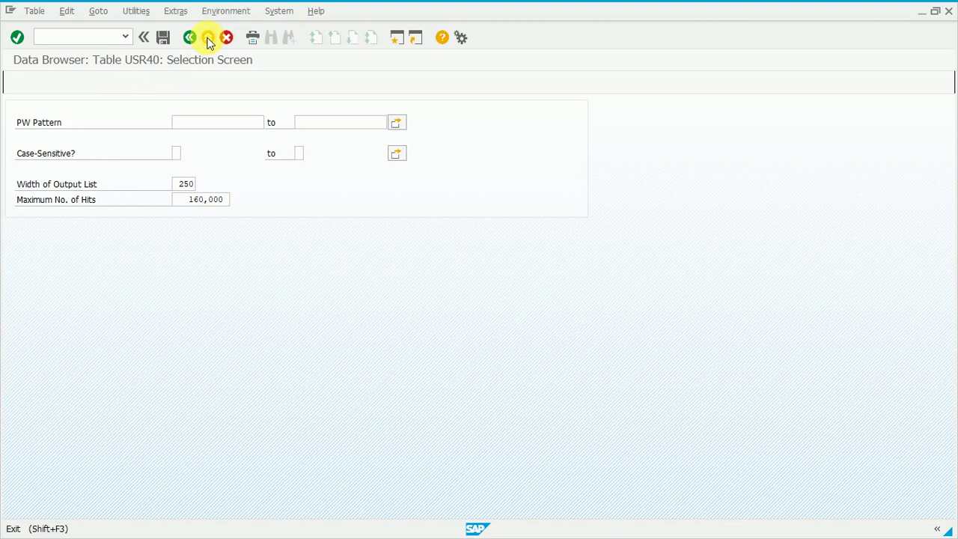
click(209, 42)
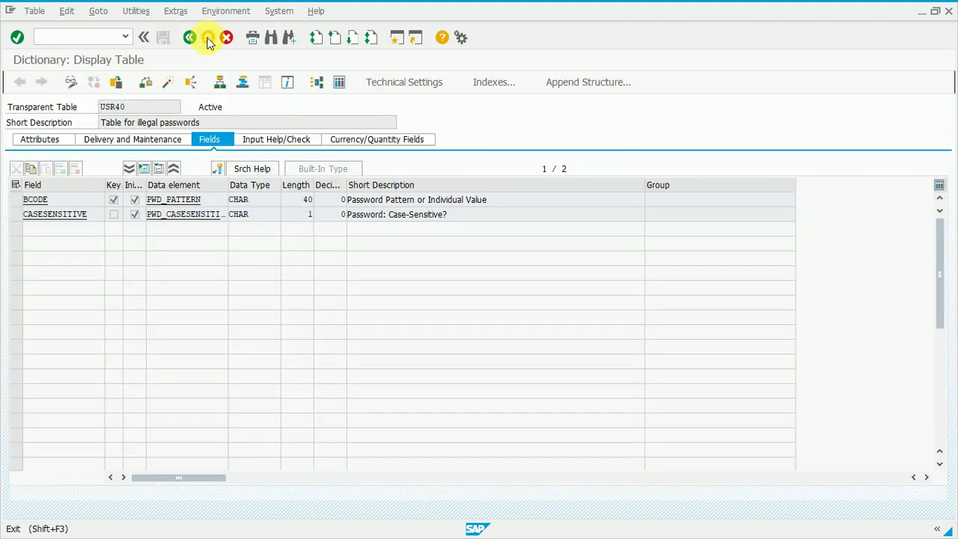
text(s)
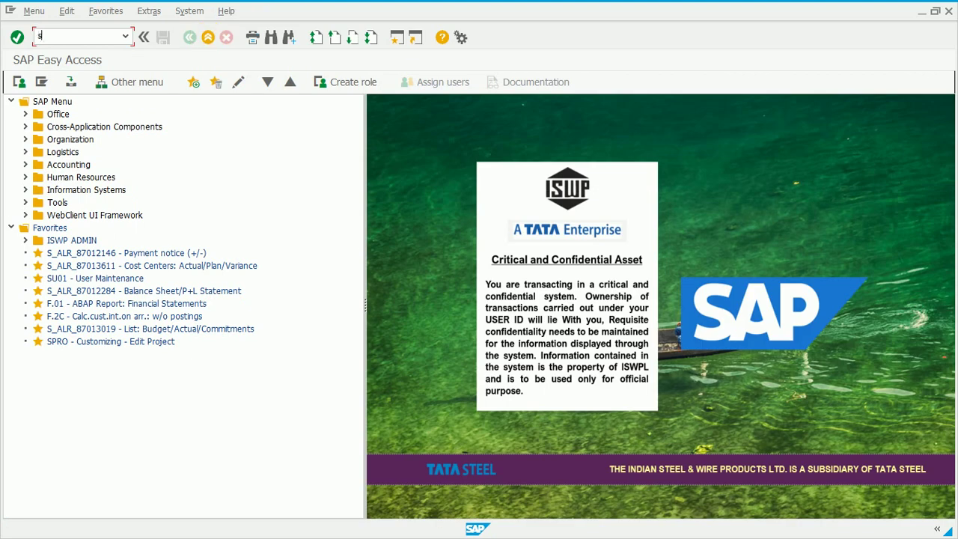
text(m30)
key(Return)
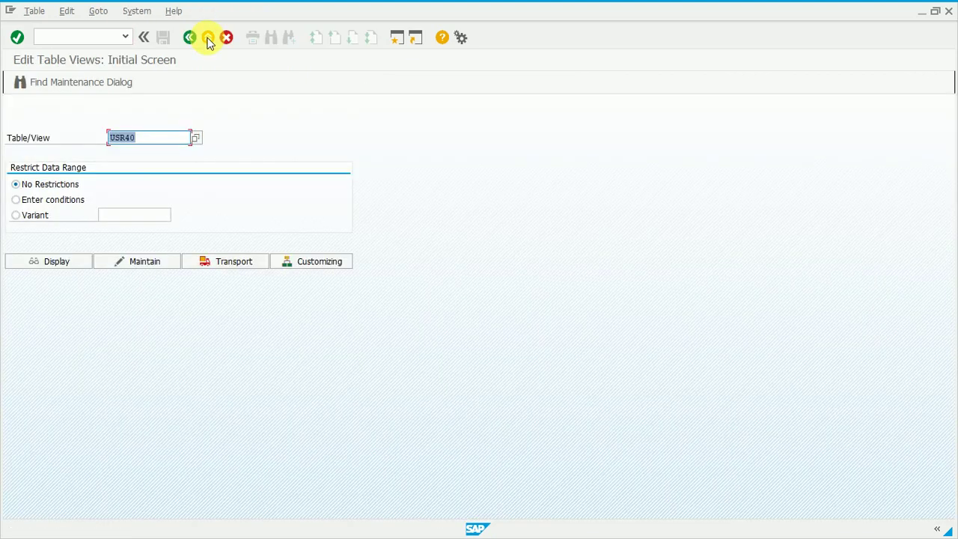
Open table USR40 for maintenance and enter the new illegal password pattern *metaphor*
click(130, 268)
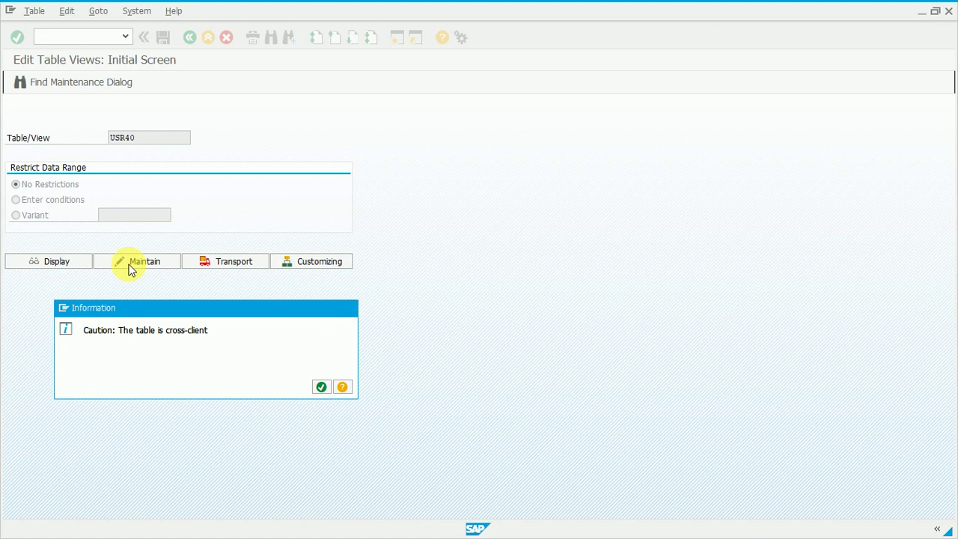
key(Return)
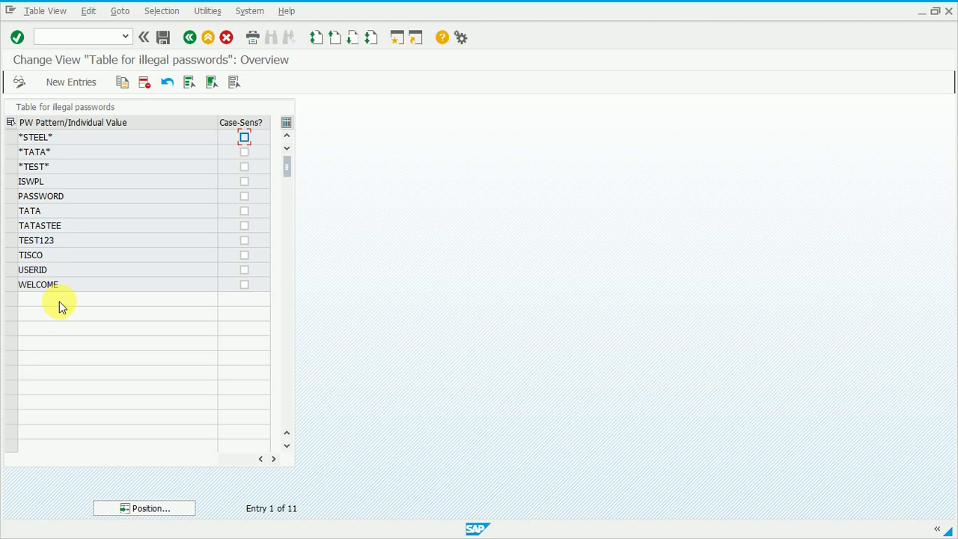
click(80, 84)
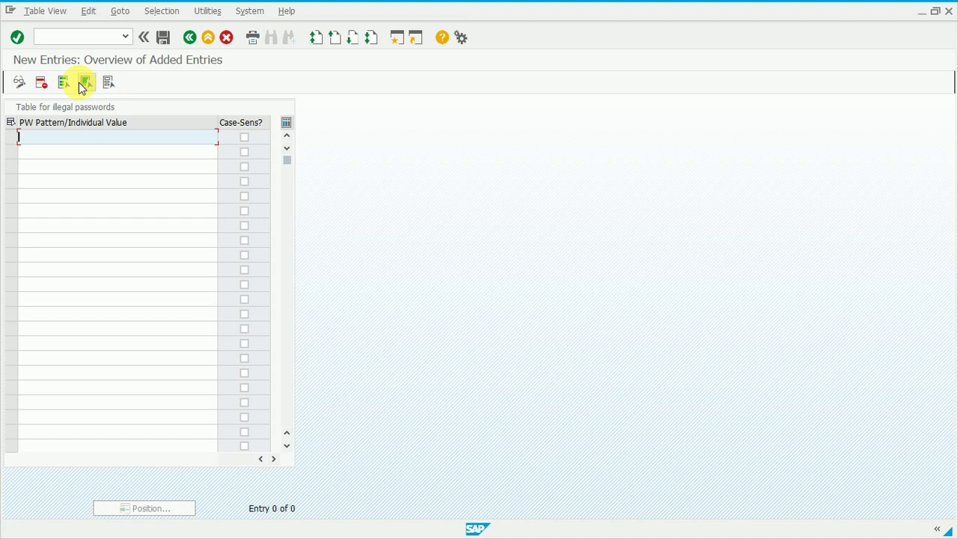
text(*metaphor*)
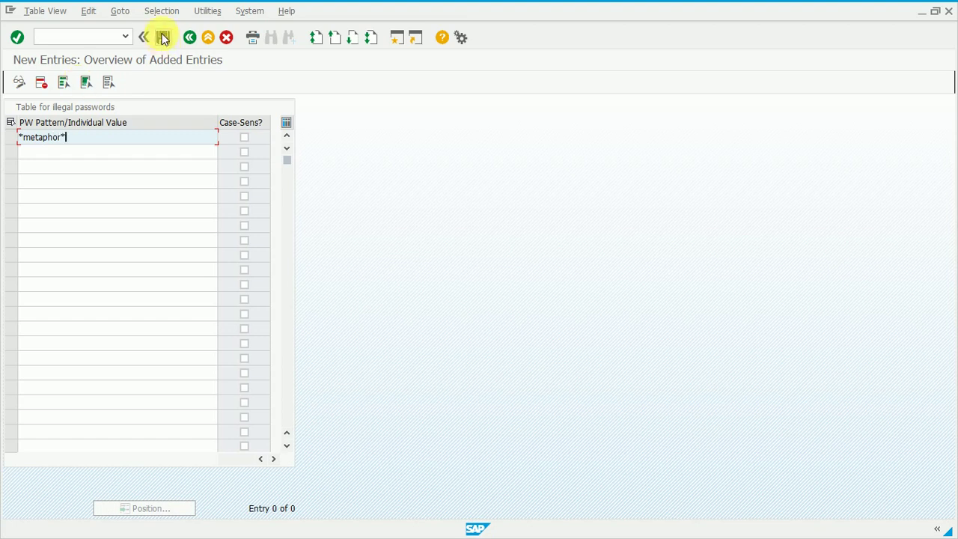
Save the new pattern under a new Workbench request described as MC:Password Restrict, and return to the illegal passwords overview
click(163, 37)
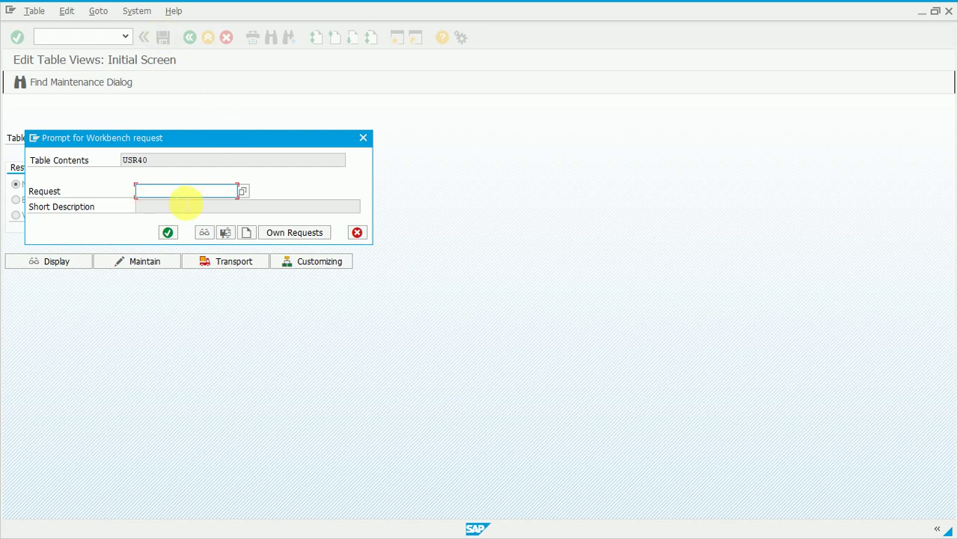
click(246, 232)
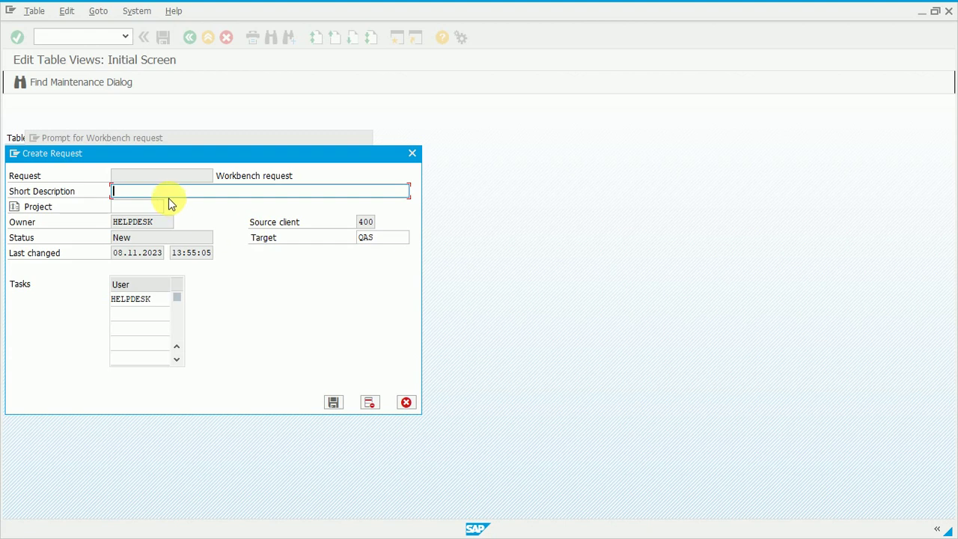
text(MC:Password Restrict)
click(333, 402)
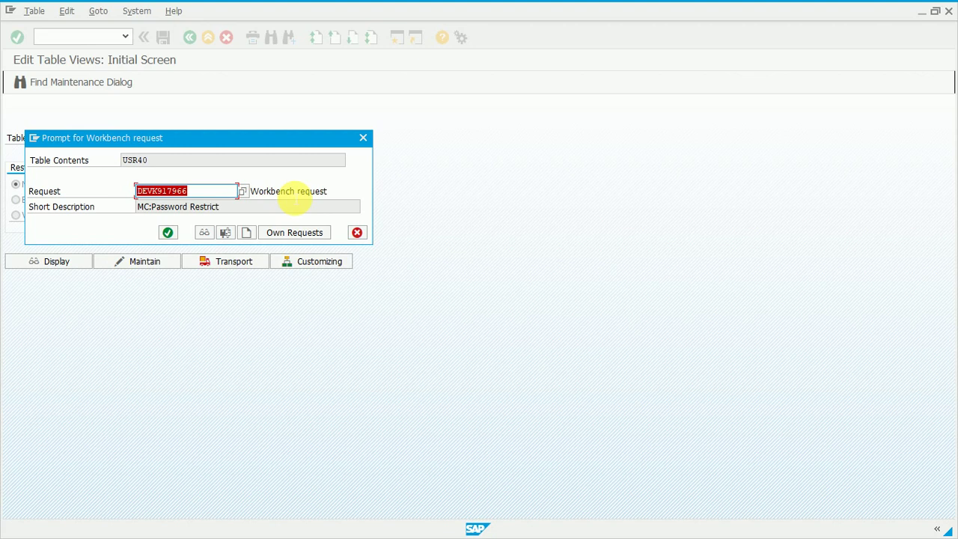
click(168, 232)
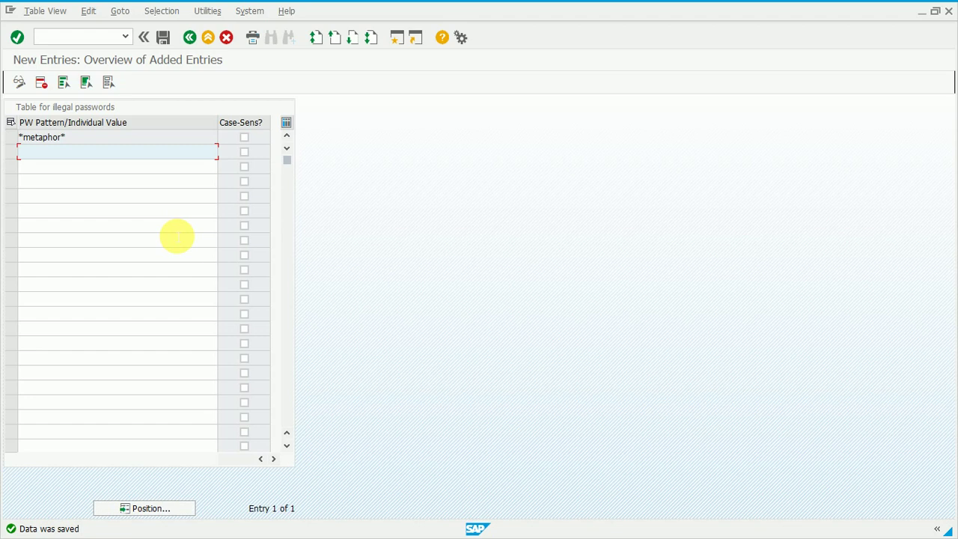
click(155, 33)
click(193, 41)
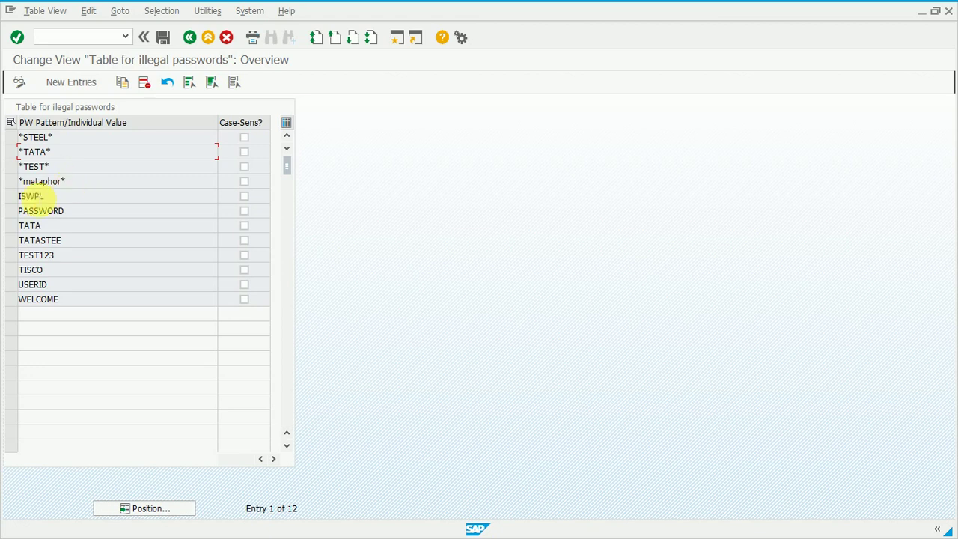
Delete the *metaphor* entry from the illegal passwords table, save the change and leave the overview
click(11, 183)
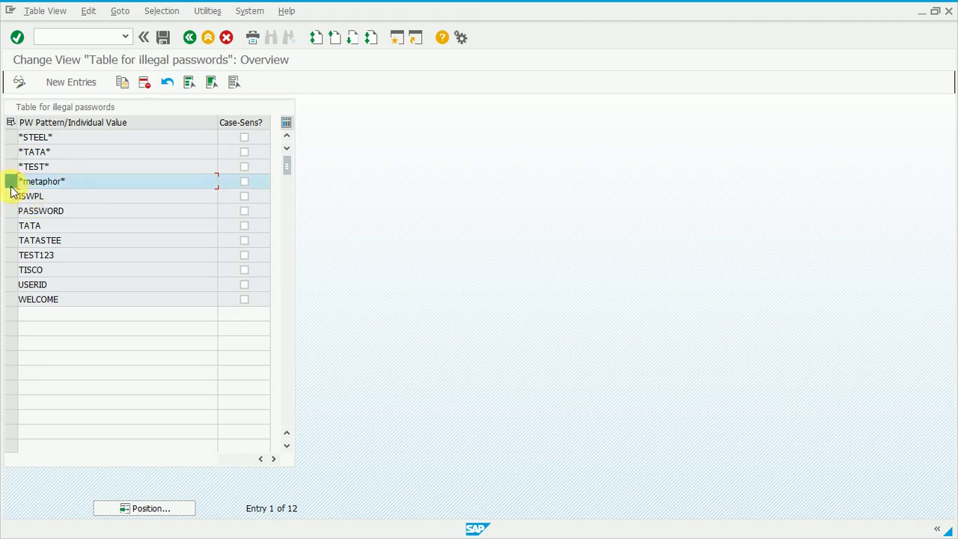
click(144, 83)
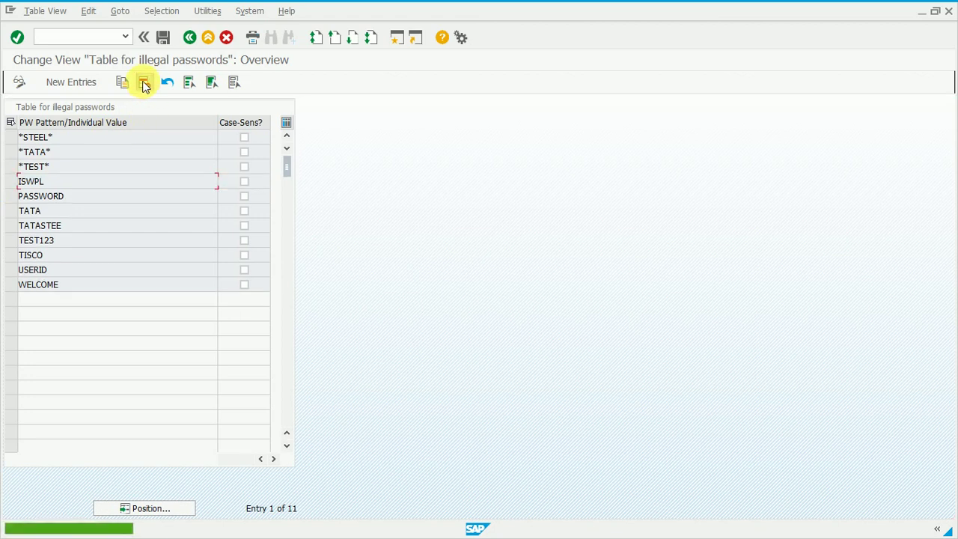
click(161, 38)
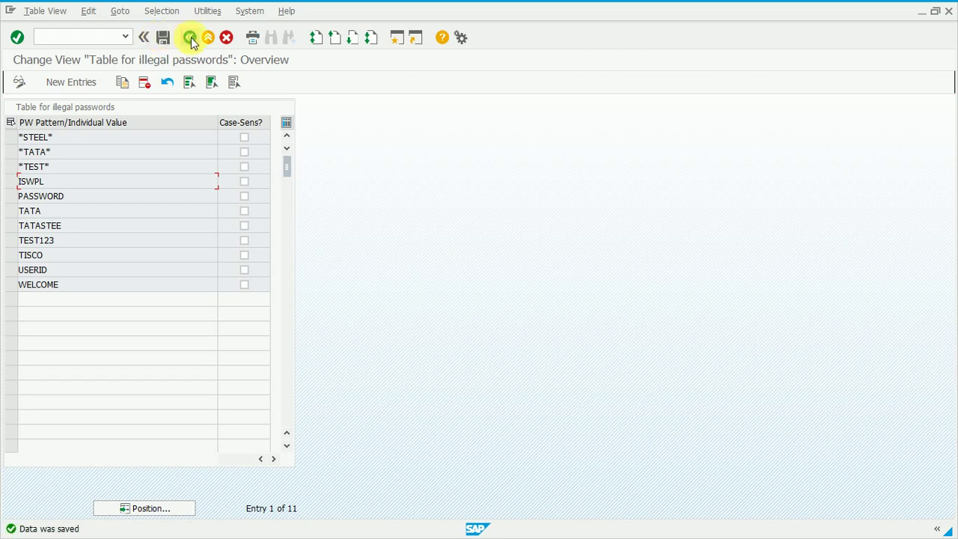
click(191, 39)
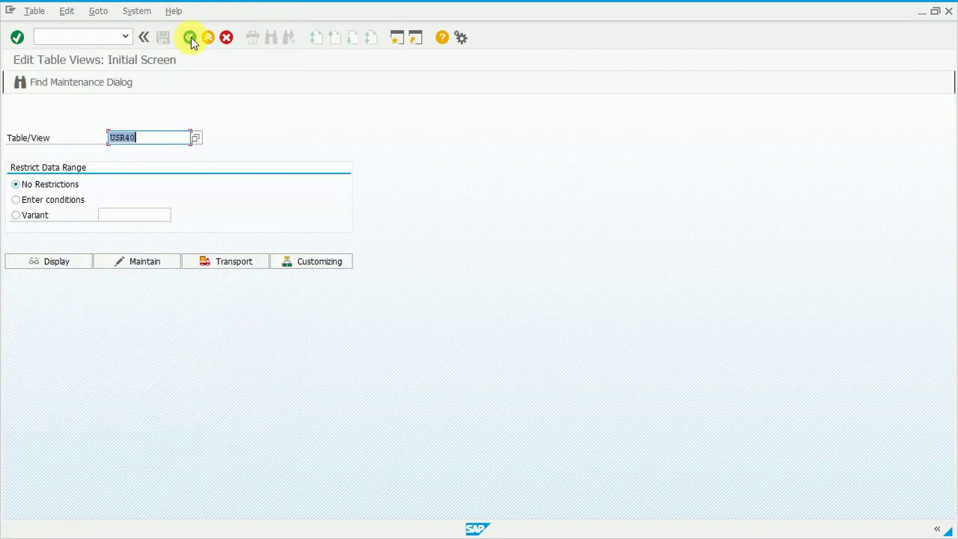